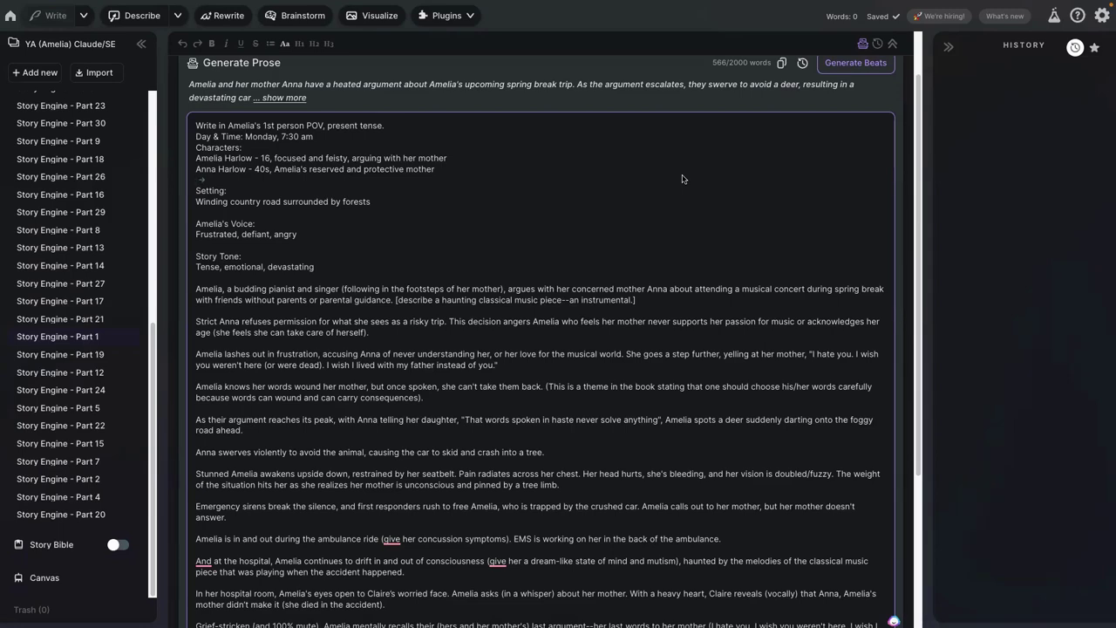
Review the Generate Prose prompt, from the POV, character, setting, voice and tone lines through the story paragraphs
{"action": "scroll", "coordinate": [683, 179], "scroll_direction": "down", "scroll_amount": 1}
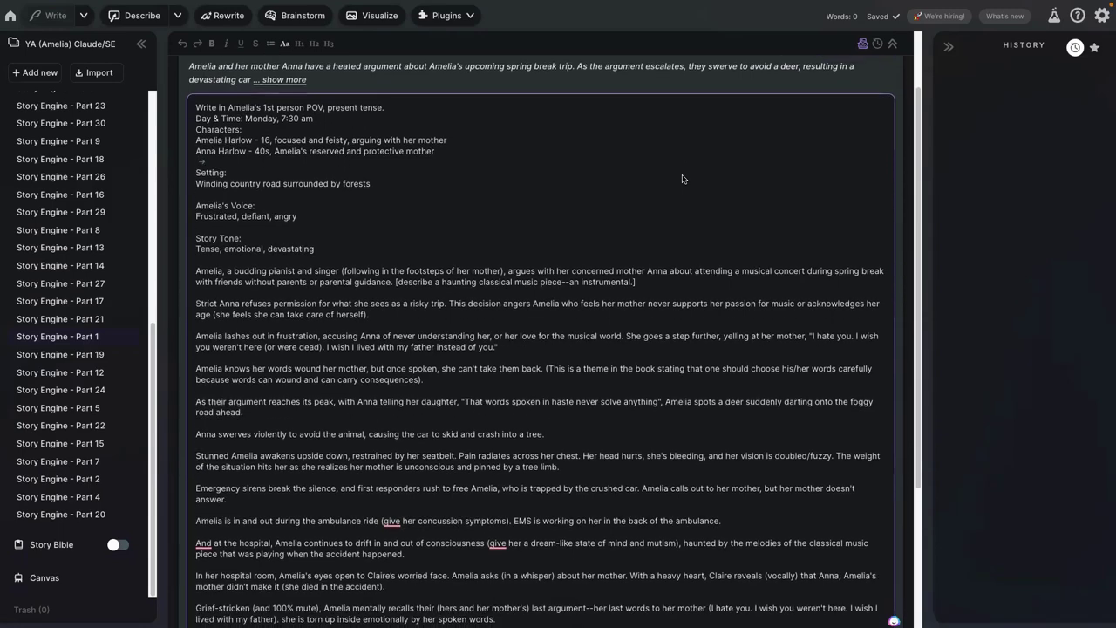
{"action": "left_click_drag", "start_coordinate": [192, 106], "coordinate": [380, 250]}
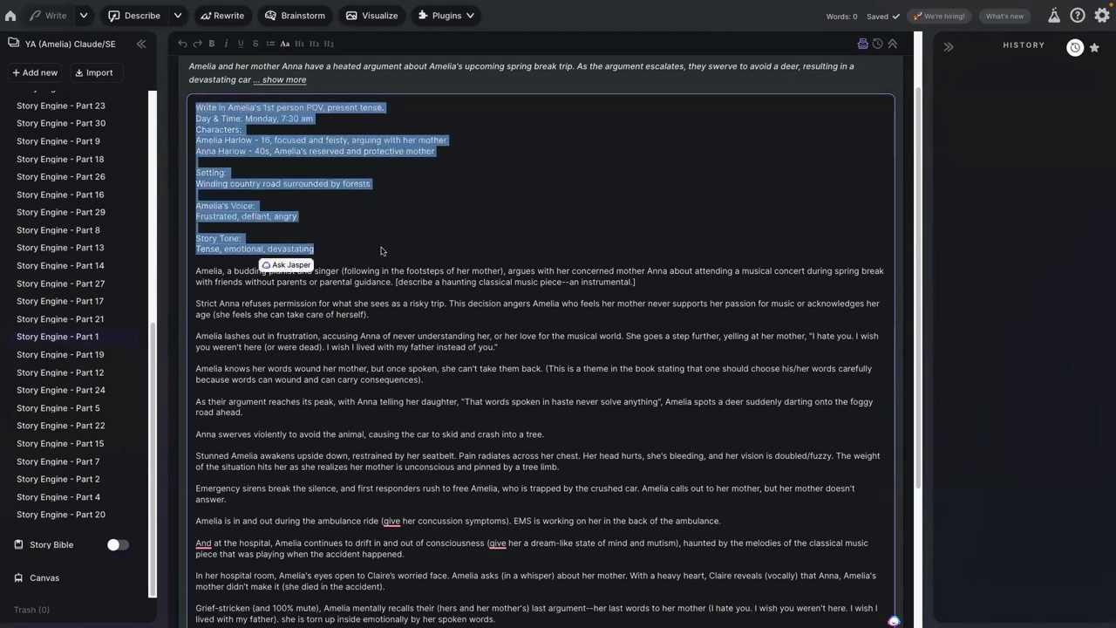
{"action": "left_click", "coordinate": [220, 297]}
{"action": "left_click_drag", "start_coordinate": [196, 273], "coordinate": [388, 514]}
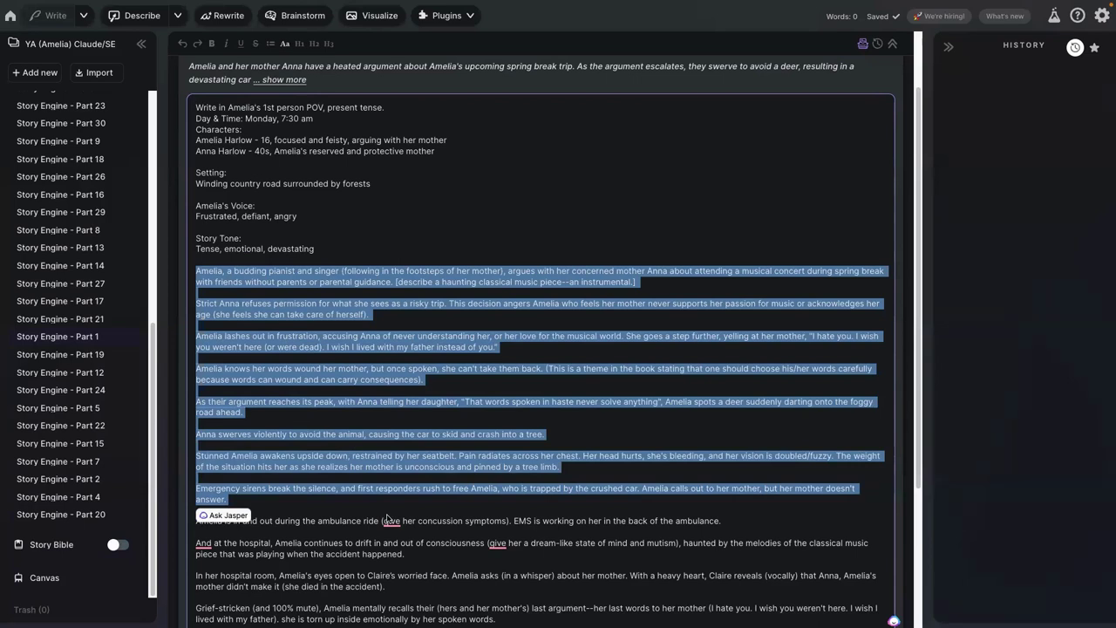
{"action": "left_click", "coordinate": [456, 449]}
{"action": "left_click", "coordinate": [196, 272]}
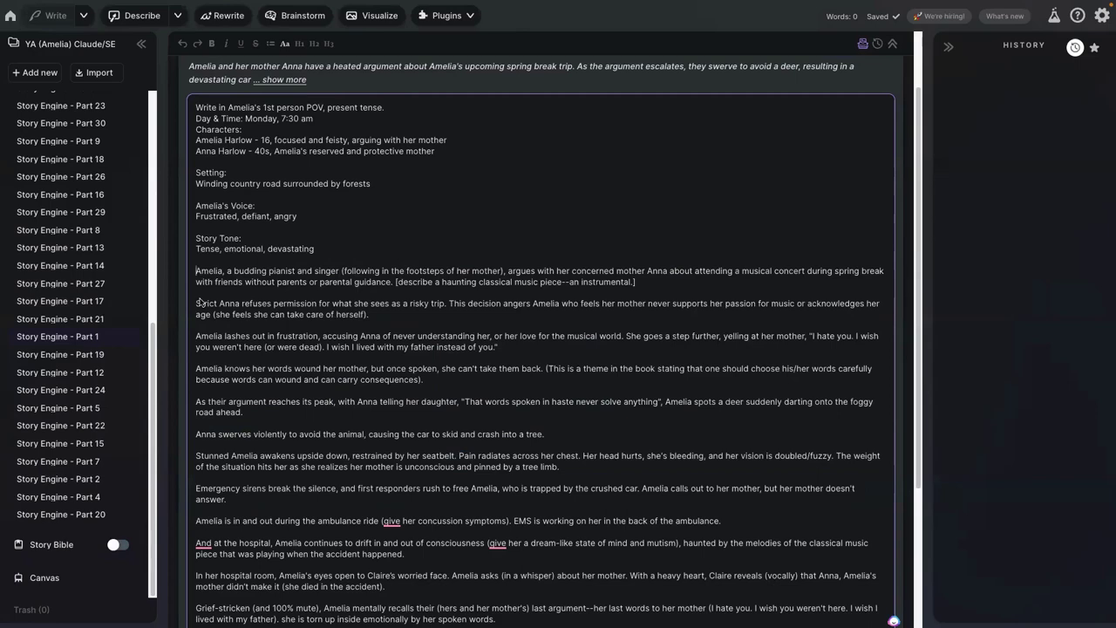
{"action": "scroll", "coordinate": [200, 303], "scroll_direction": "down", "scroll_amount": 3}
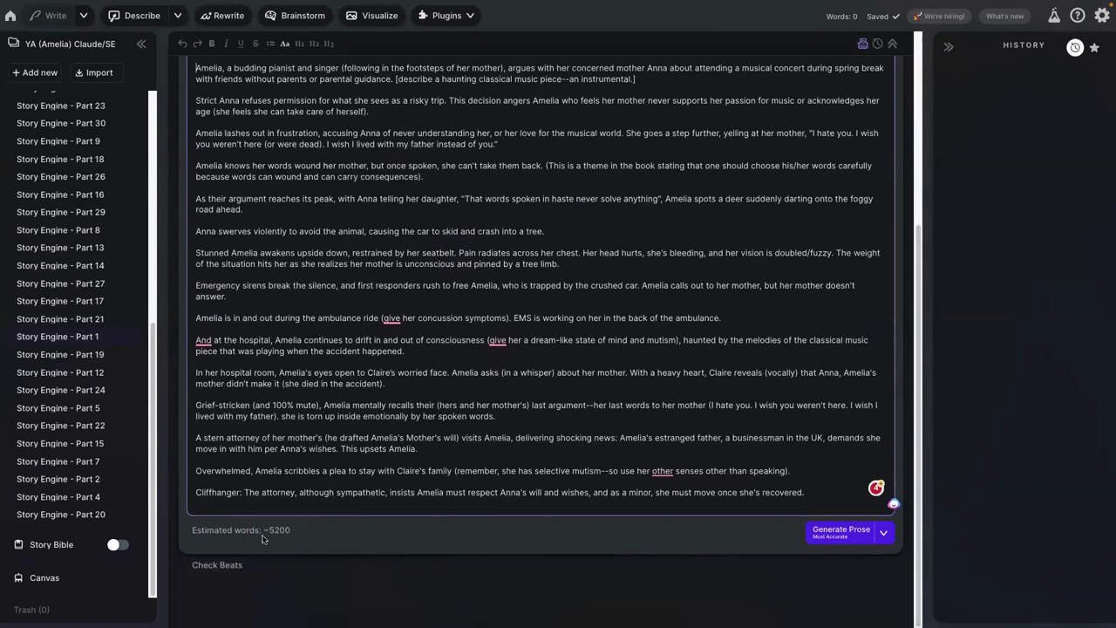
Run Check Beats, examine how the prompt's setup lines and story paragraphs are numbered as beats, and hide the list
{"action": "left_click", "coordinate": [221, 569]}
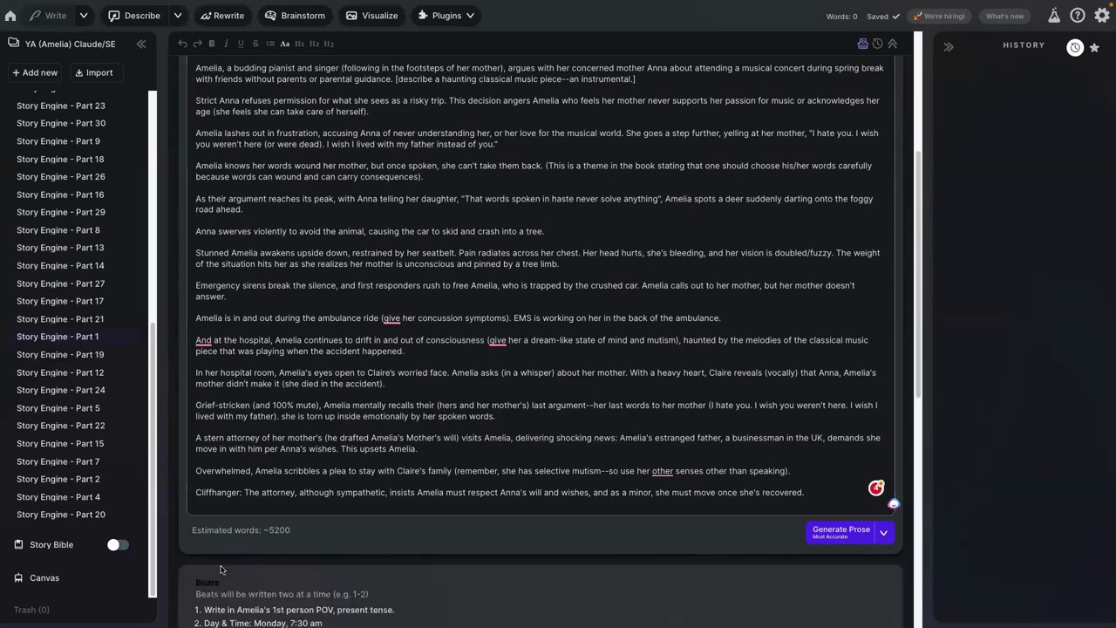
{"action": "scroll", "coordinate": [228, 569], "scroll_direction": "down", "scroll_amount": 3}
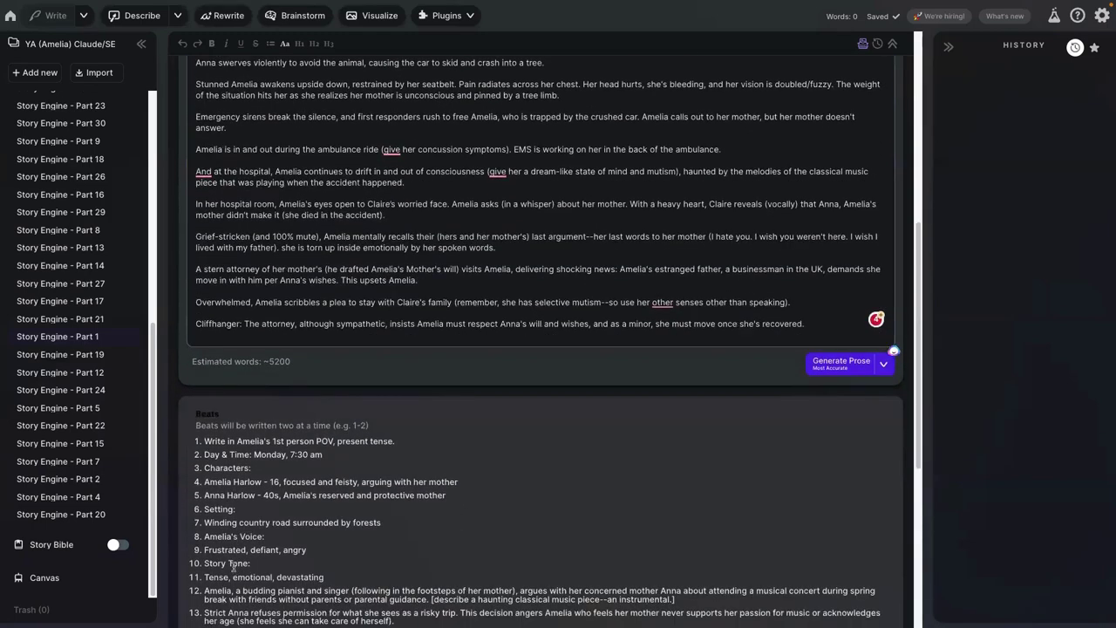
{"action": "scroll", "coordinate": [234, 567], "scroll_direction": "down", "scroll_amount": 3}
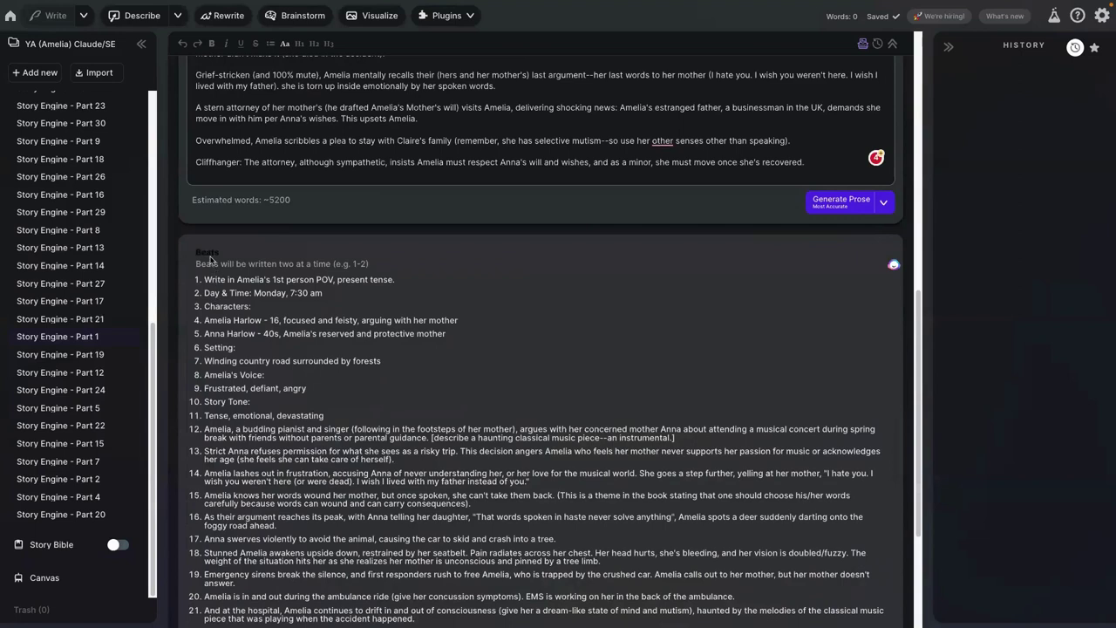
{"action": "left_click_drag", "start_coordinate": [195, 253], "coordinate": [235, 255]}
{"action": "left_click_drag", "start_coordinate": [211, 279], "coordinate": [377, 277]}
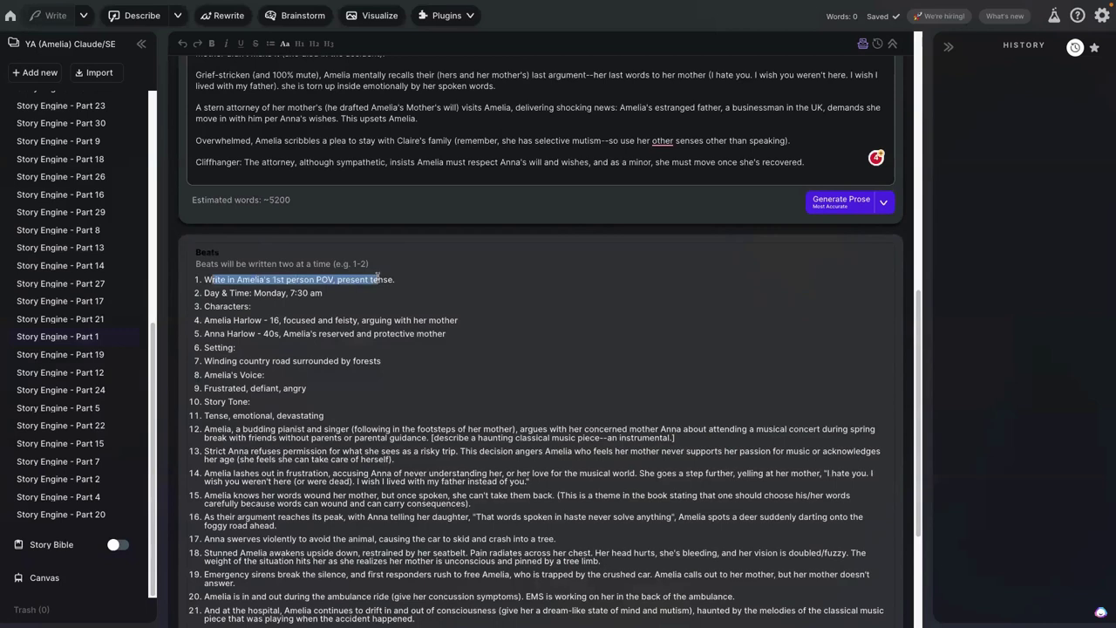
{"action": "left_click_drag", "start_coordinate": [209, 306], "coordinate": [261, 308]}
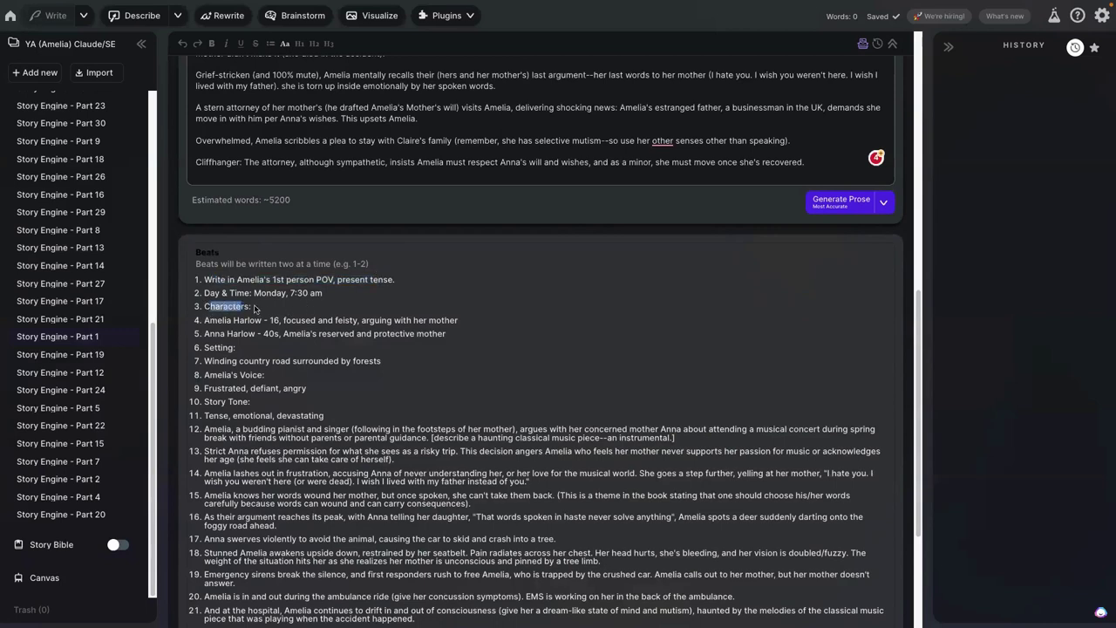
{"action": "left_click", "coordinate": [218, 321]}
{"action": "scroll", "coordinate": [218, 320], "scroll_direction": "down", "scroll_amount": 5}
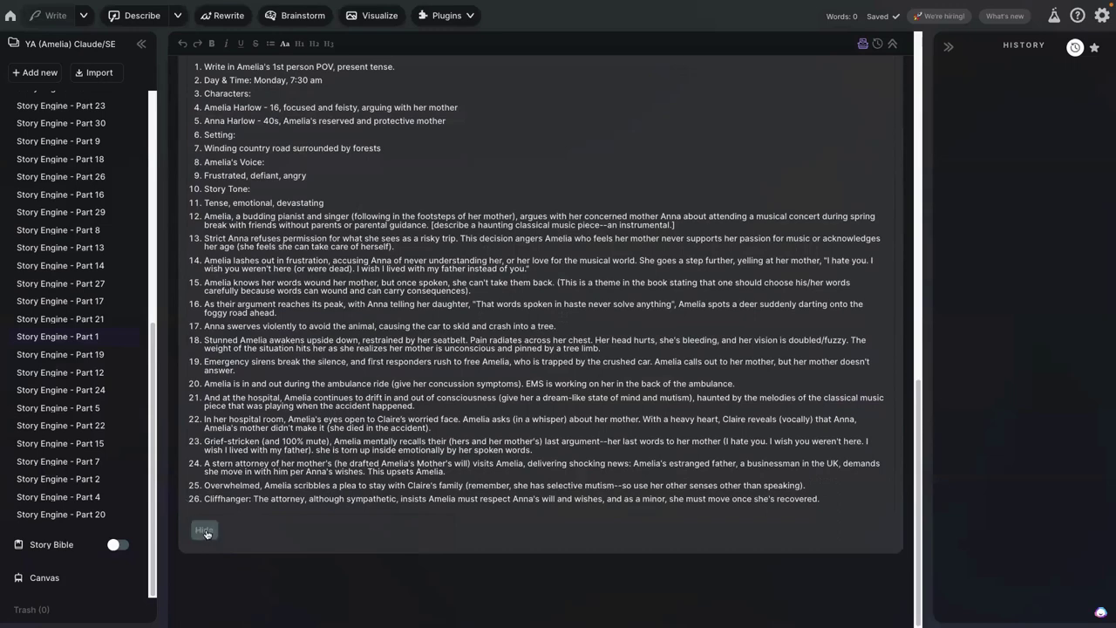
{"action": "left_click", "coordinate": [206, 532]}
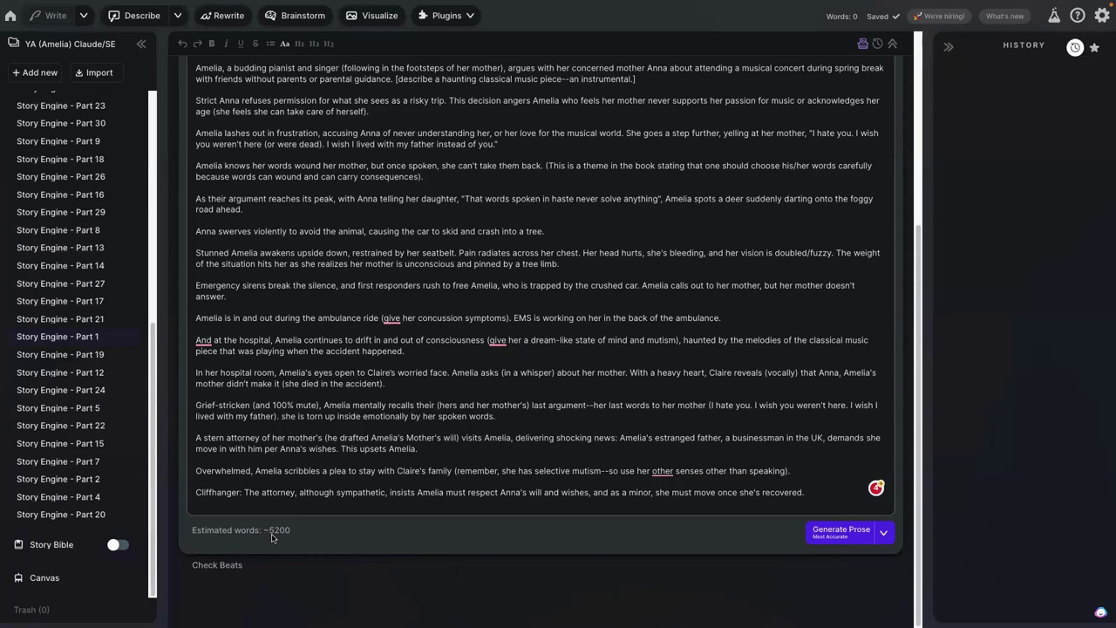
Reopen the beats check, examine the setup lines from POV through Story Tone in the numbered list, and hide it
{"action": "left_click", "coordinate": [218, 565]}
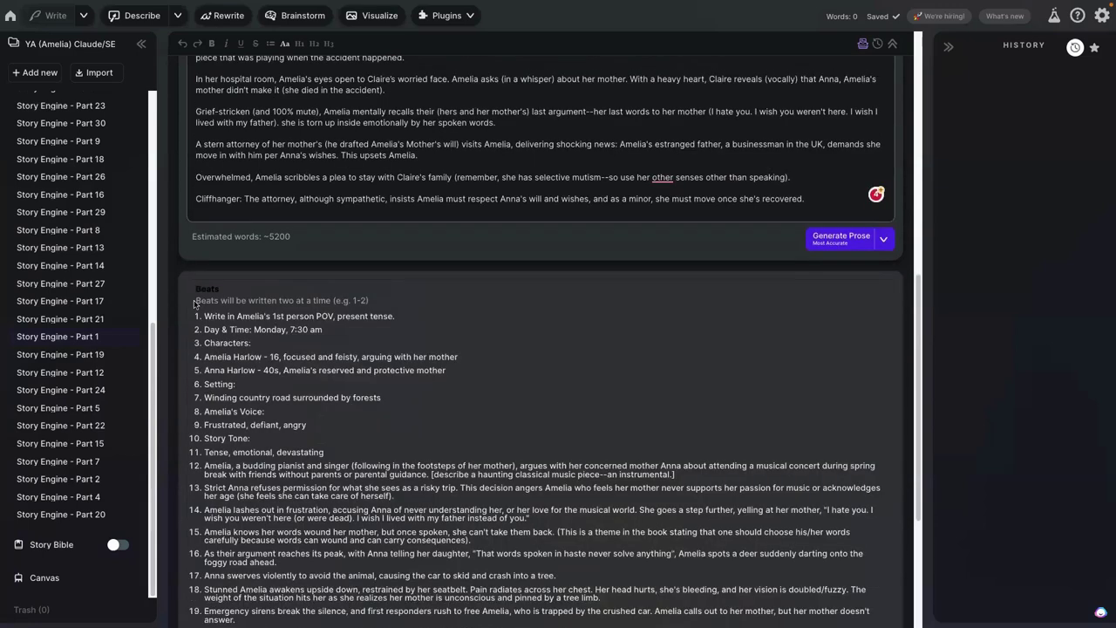
{"action": "left_click_drag", "start_coordinate": [196, 300], "coordinate": [324, 452]}
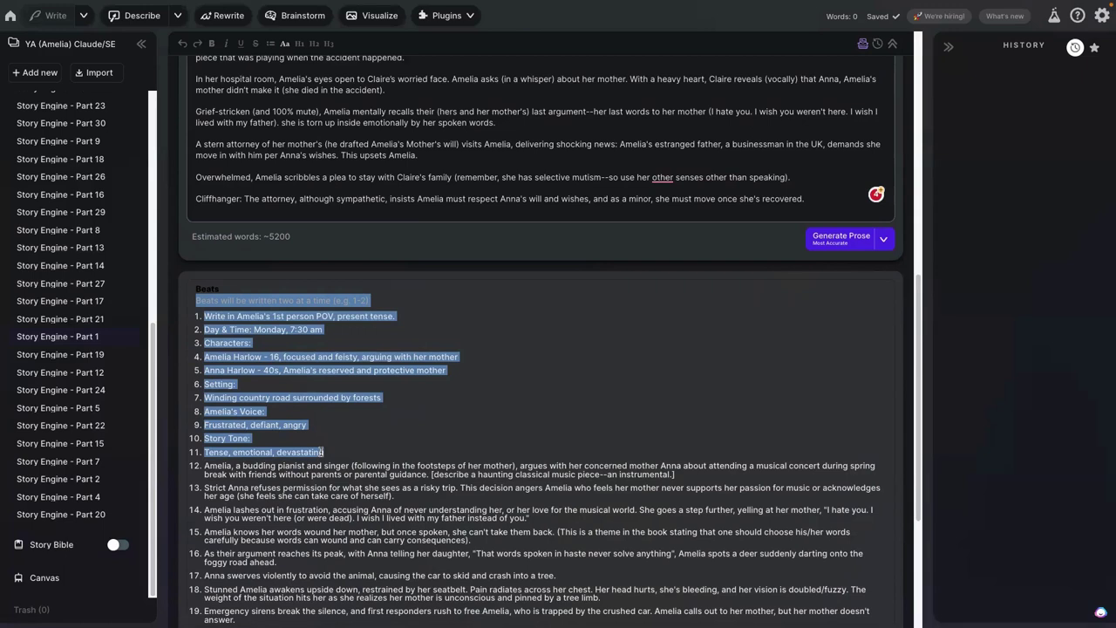
{"action": "left_click", "coordinate": [368, 420]}
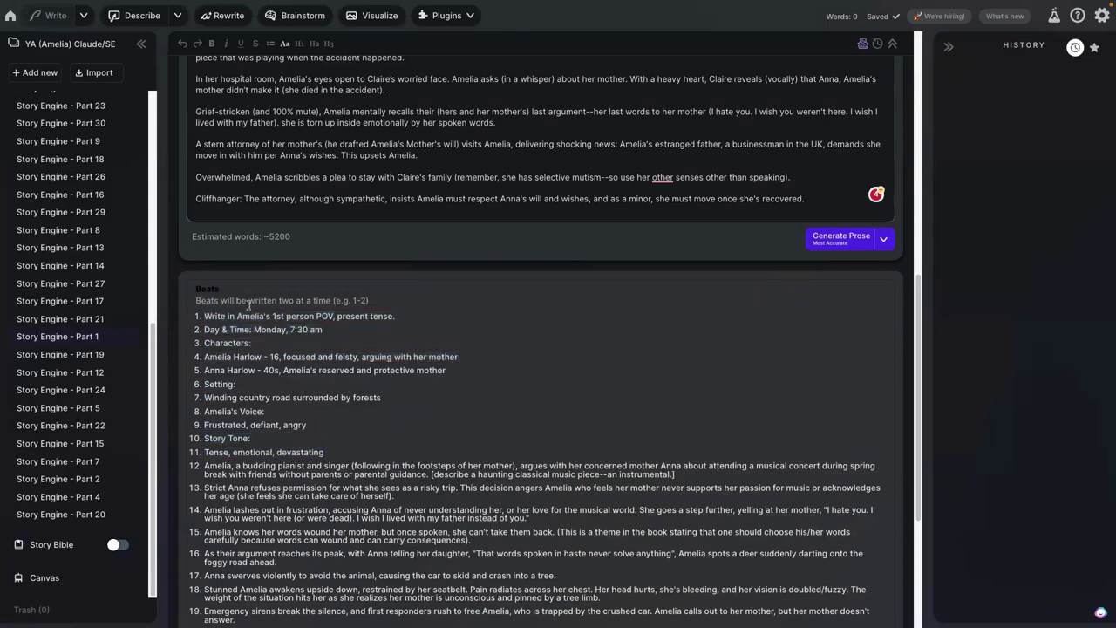
{"action": "scroll", "coordinate": [271, 364], "scroll_direction": "down", "scroll_amount": 1}
{"action": "scroll", "coordinate": [270, 375], "scroll_direction": "down", "scroll_amount": 2}
{"action": "scroll", "coordinate": [269, 379], "scroll_direction": "down", "scroll_amount": 5}
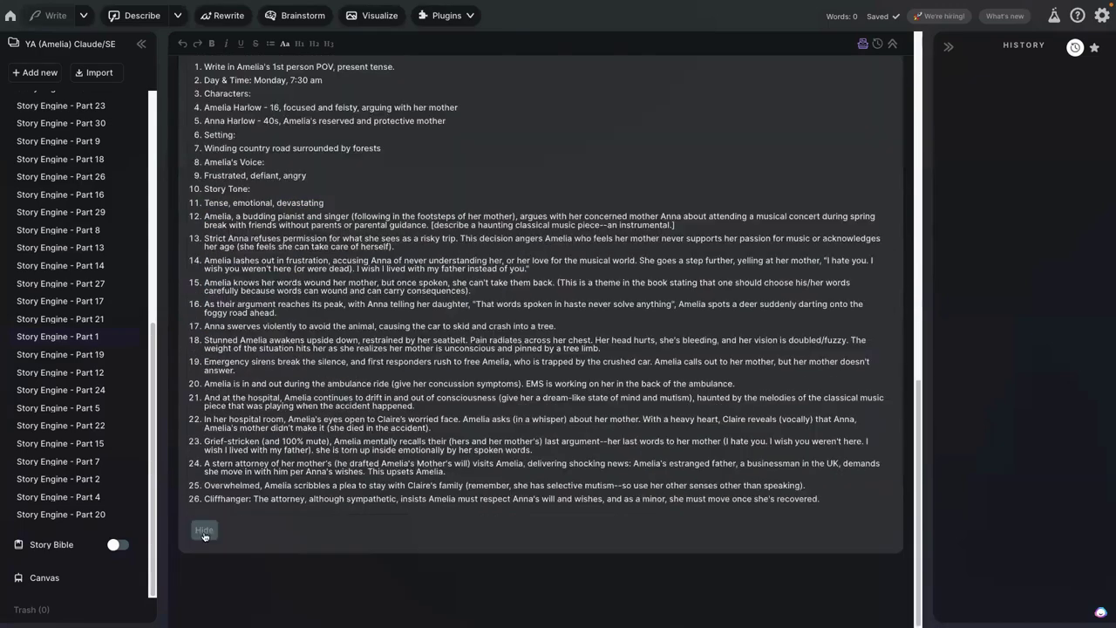
{"action": "left_click", "coordinate": [204, 534]}
Prefix the first story paragraph below Story Tone and the first character line under Characters with "1."
{"action": "scroll", "coordinate": [337, 389], "scroll_direction": "up", "scroll_amount": 6}
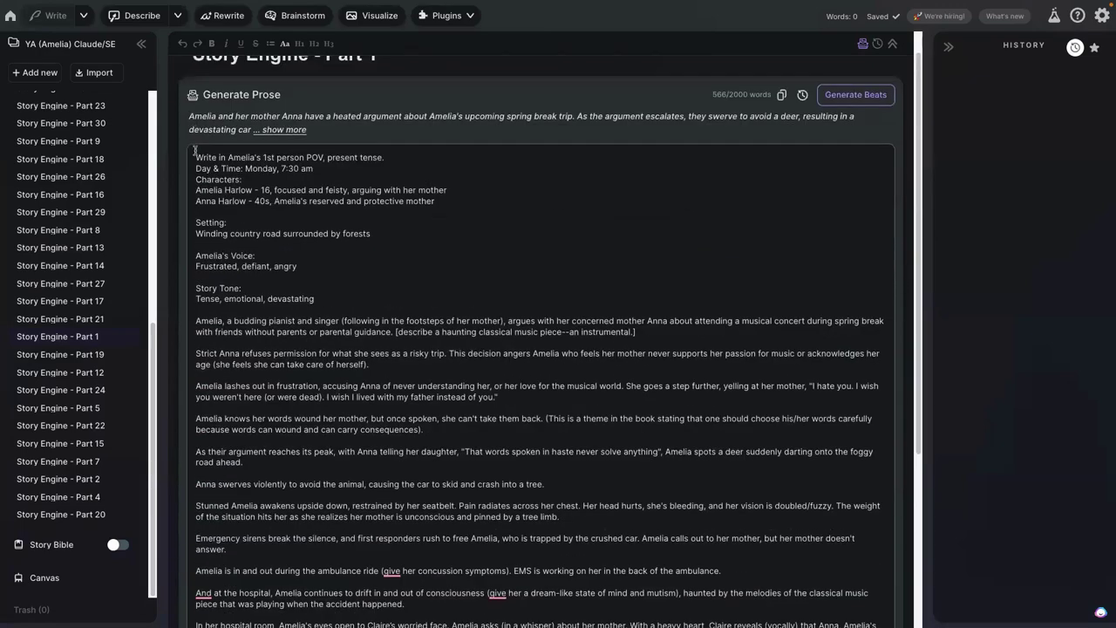
{"action": "left_click", "coordinate": [194, 326]}
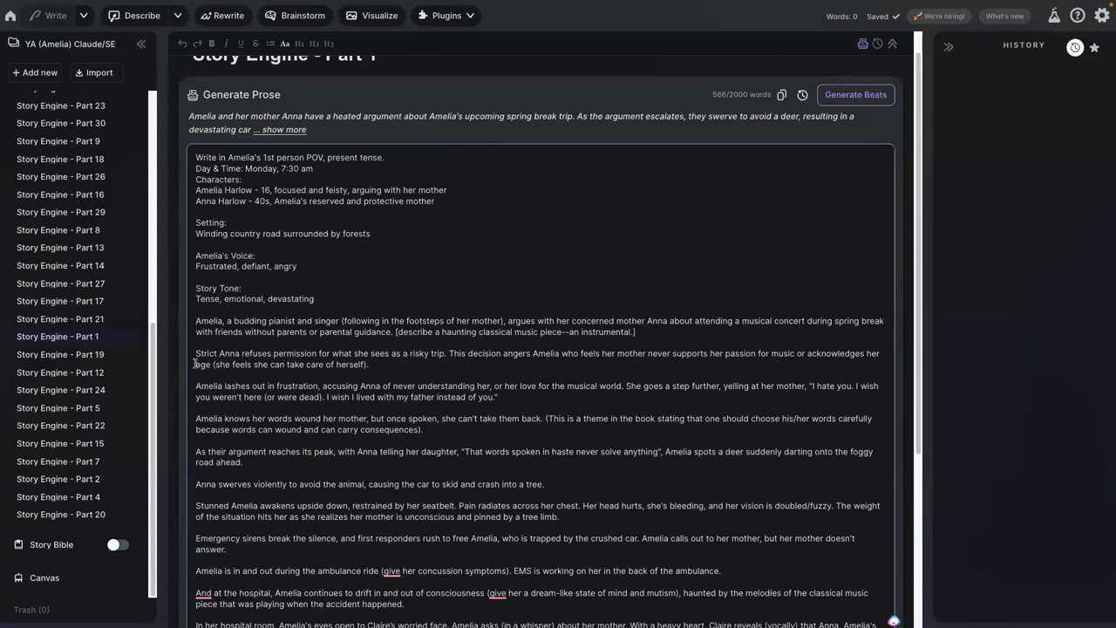
{"action": "type", "text": "."}
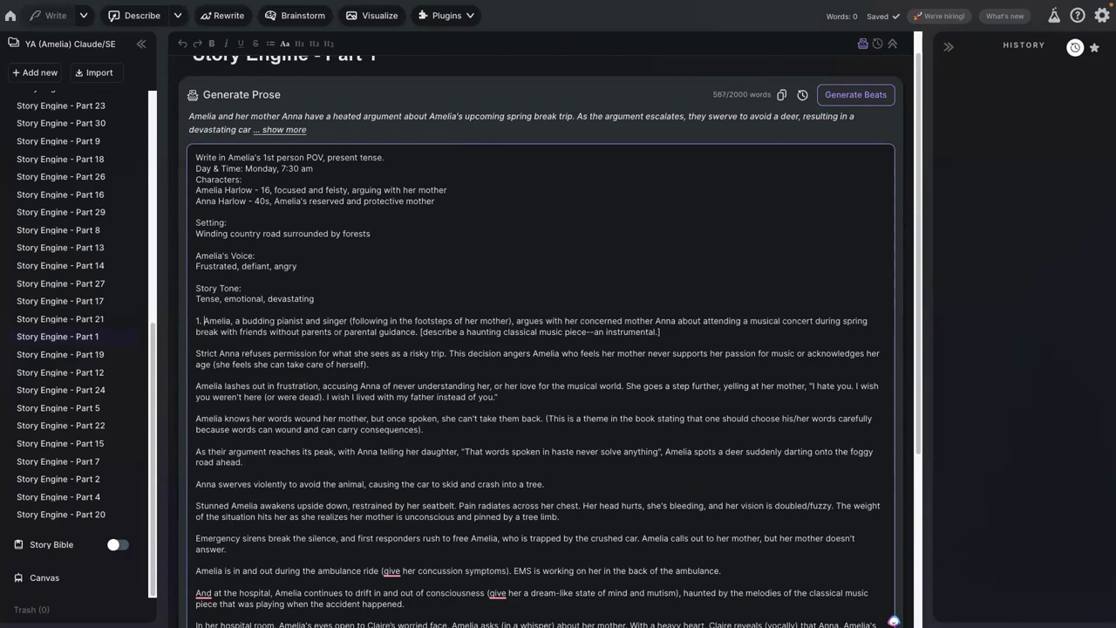
{"action": "left_click", "coordinate": [196, 189]}
{"action": "type", "text": "1."}
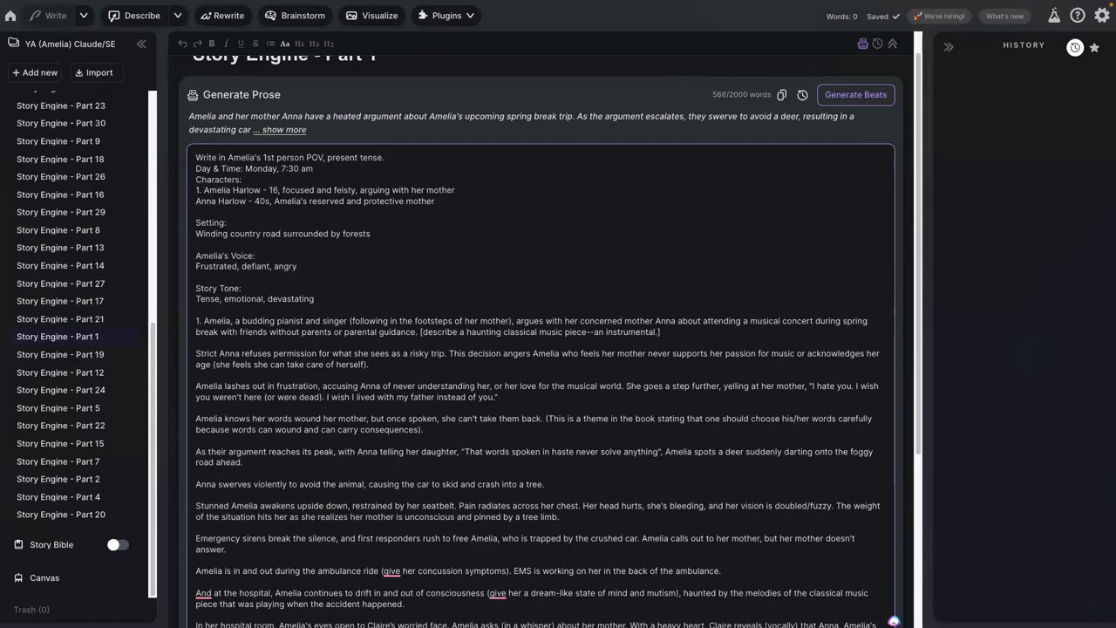
Run Check Beats again and examine which prompt lines fall under Header and which under Beats
{"action": "scroll", "coordinate": [257, 519], "scroll_direction": "down", "scroll_amount": 3}
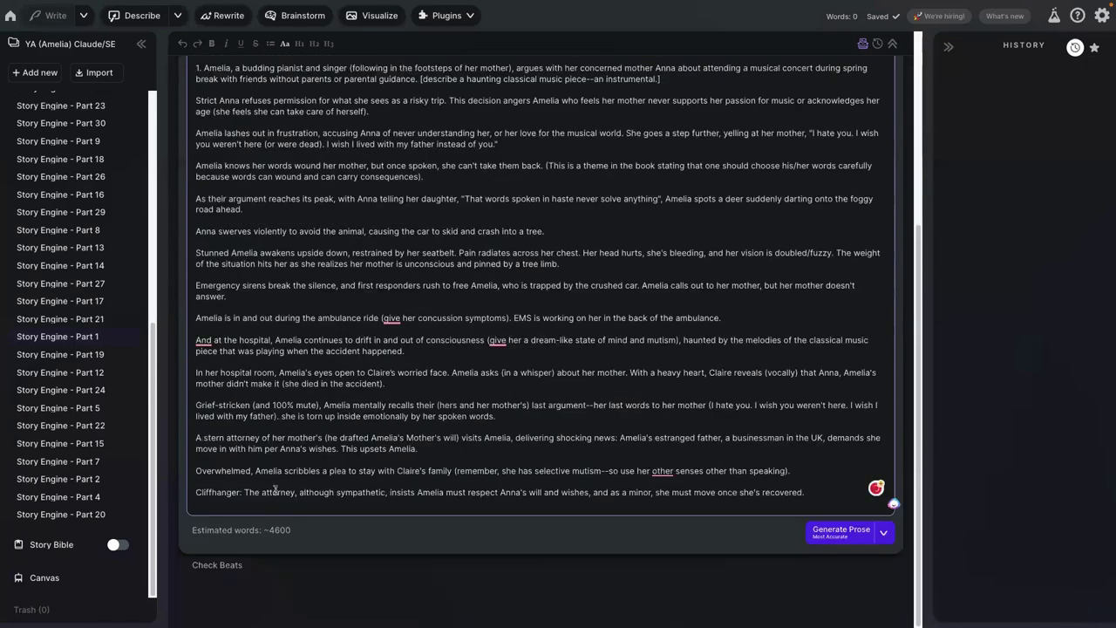
{"action": "left_click", "coordinate": [216, 565]}
{"action": "scroll", "coordinate": [342, 487], "scroll_direction": "down", "scroll_amount": 3}
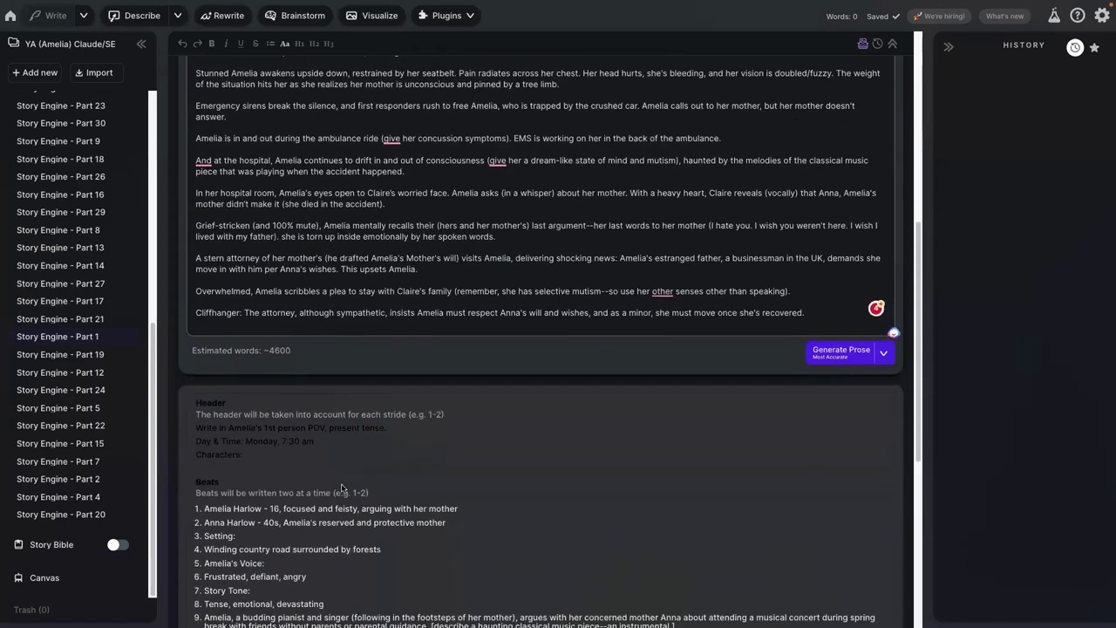
{"action": "scroll", "coordinate": [203, 408], "scroll_direction": "down", "scroll_amount": 1}
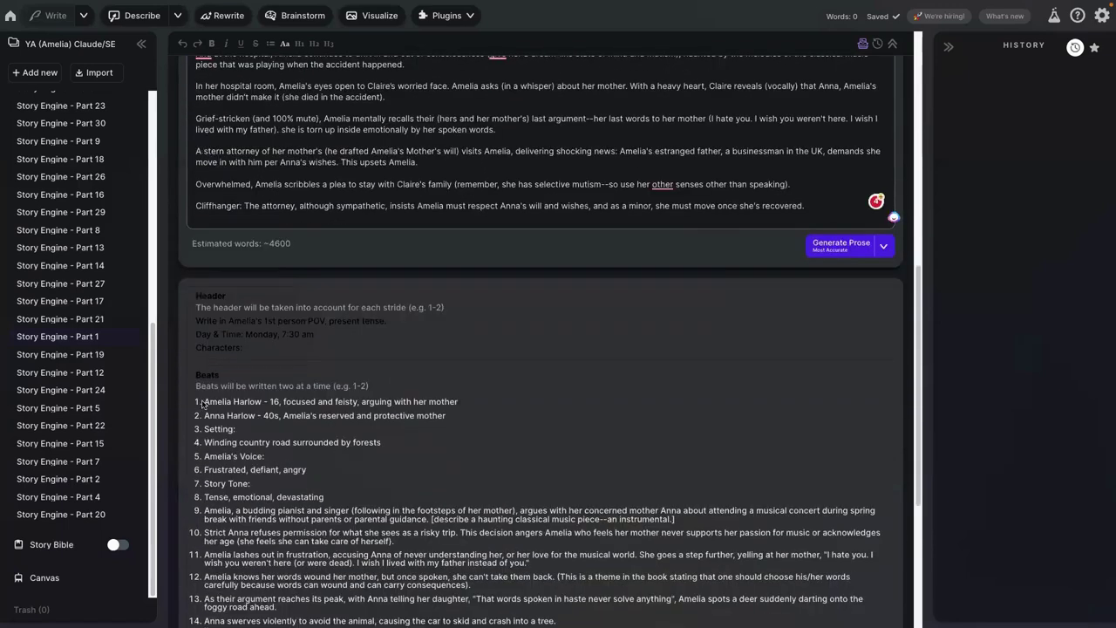
{"action": "left_click_drag", "start_coordinate": [203, 401], "coordinate": [454, 413]}
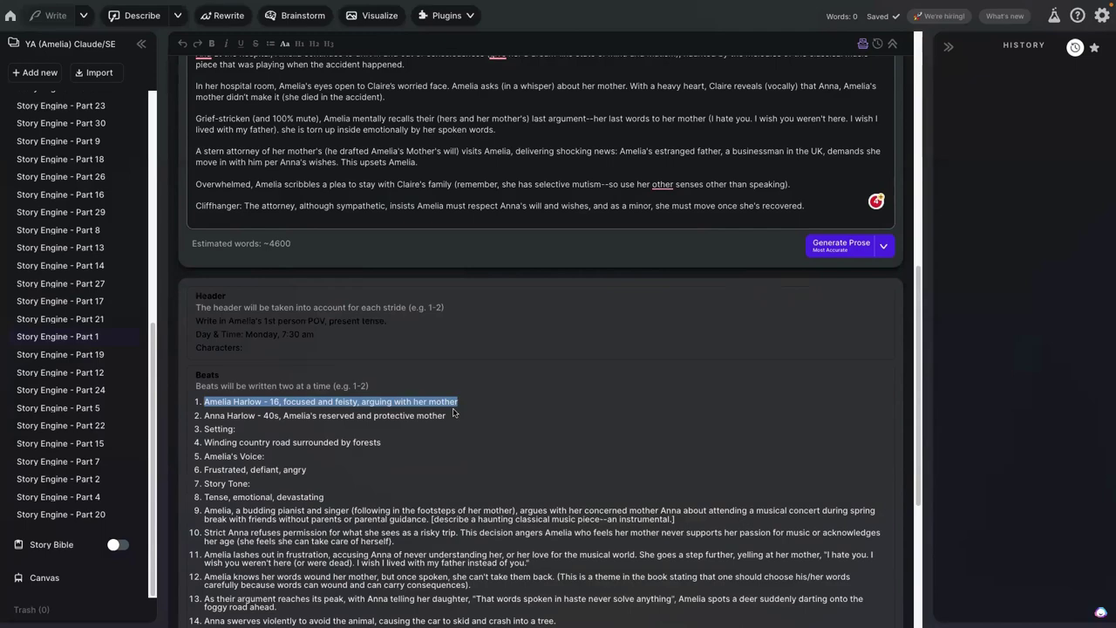
Relabel the first character line from a number to "A." and prefix the second character line with "B."
{"action": "scroll", "coordinate": [452, 412], "scroll_direction": "up", "scroll_amount": 10}
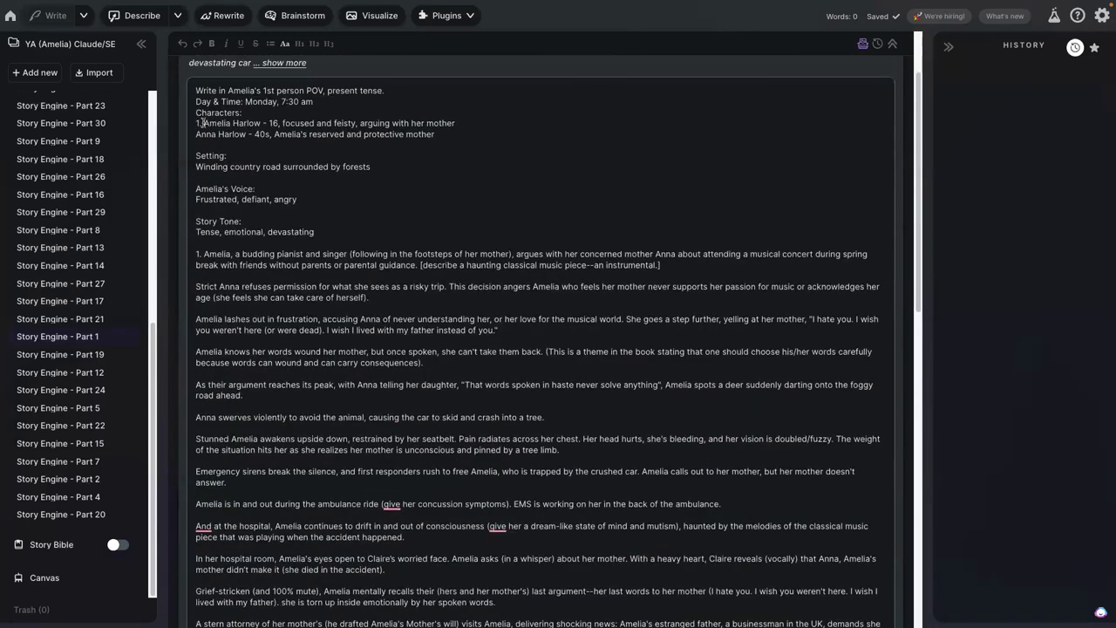
{"action": "left_click", "coordinate": [202, 123]}
{"action": "key", "text": "BackSpace"}
{"action": "key", "text": "BackSpace"}
{"action": "key", "text": "BackSpace"}
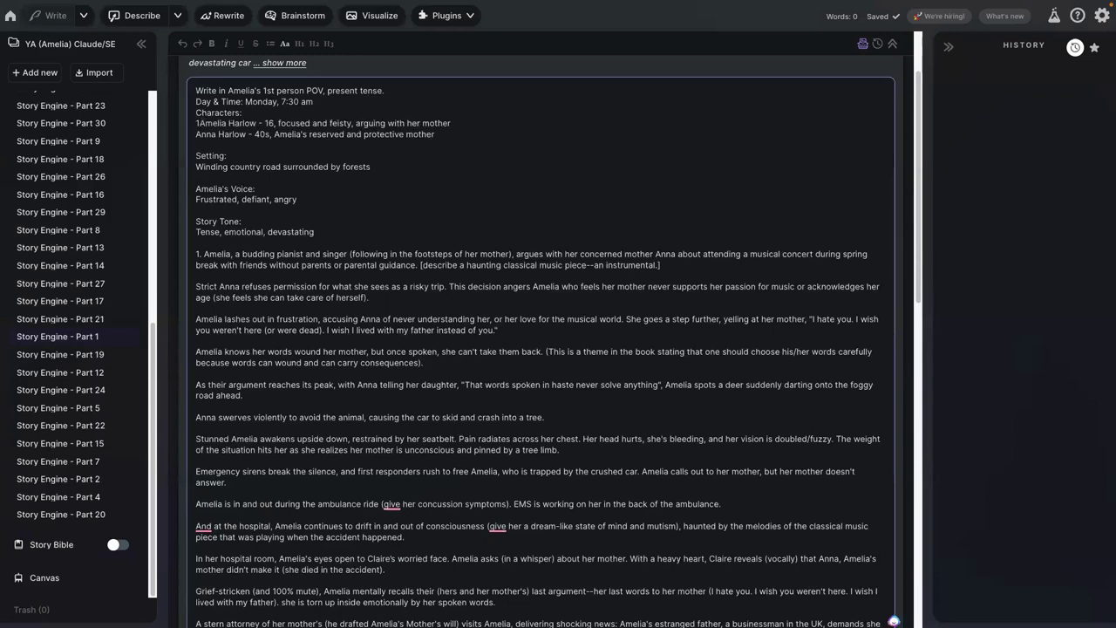
{"action": "type", "text": "A."}
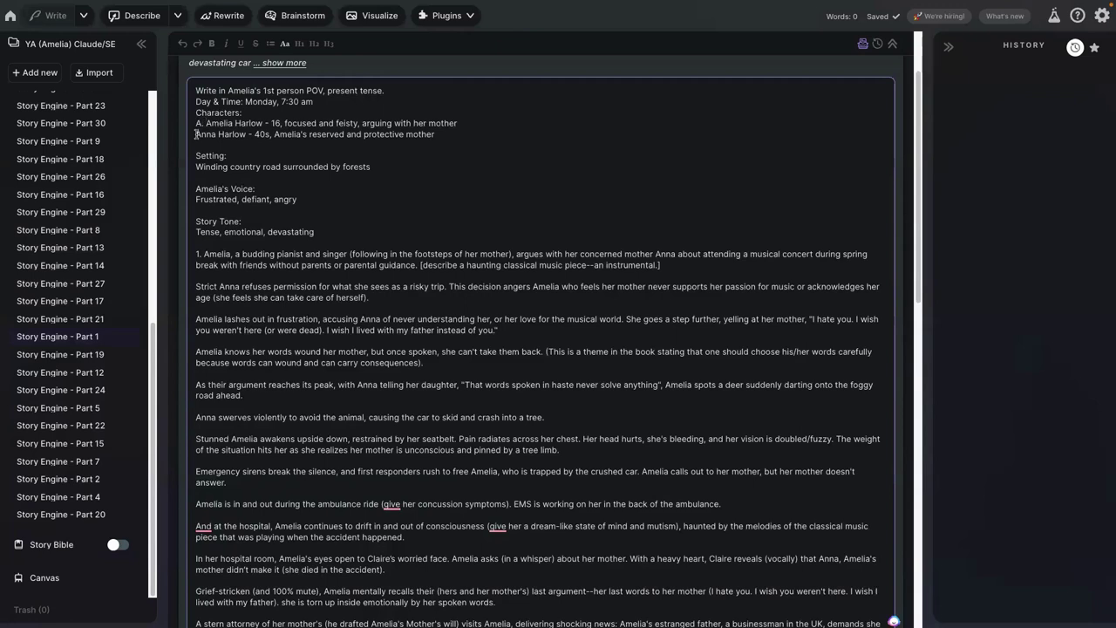
{"action": "left_click", "coordinate": [195, 134]}
{"action": "type", "text": "B."}
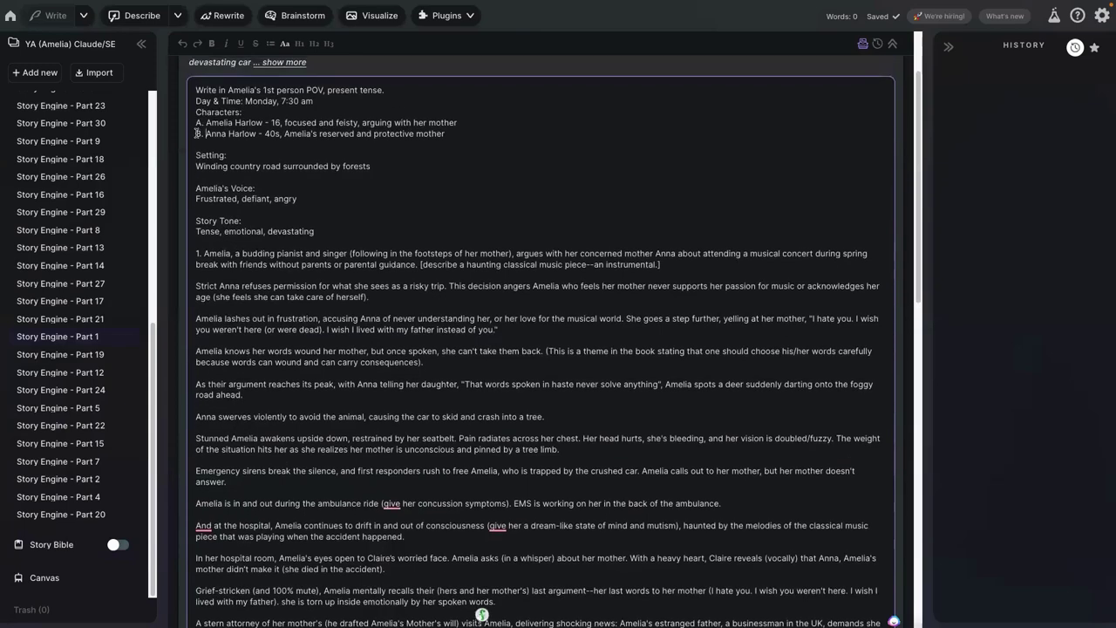
Delete the "B." label from the second character line and undo the deletion
{"action": "key", "text": "BackSpace"}
{"action": "key", "text": "BackSpace"}
{"action": "key", "text": "BackSpace"}
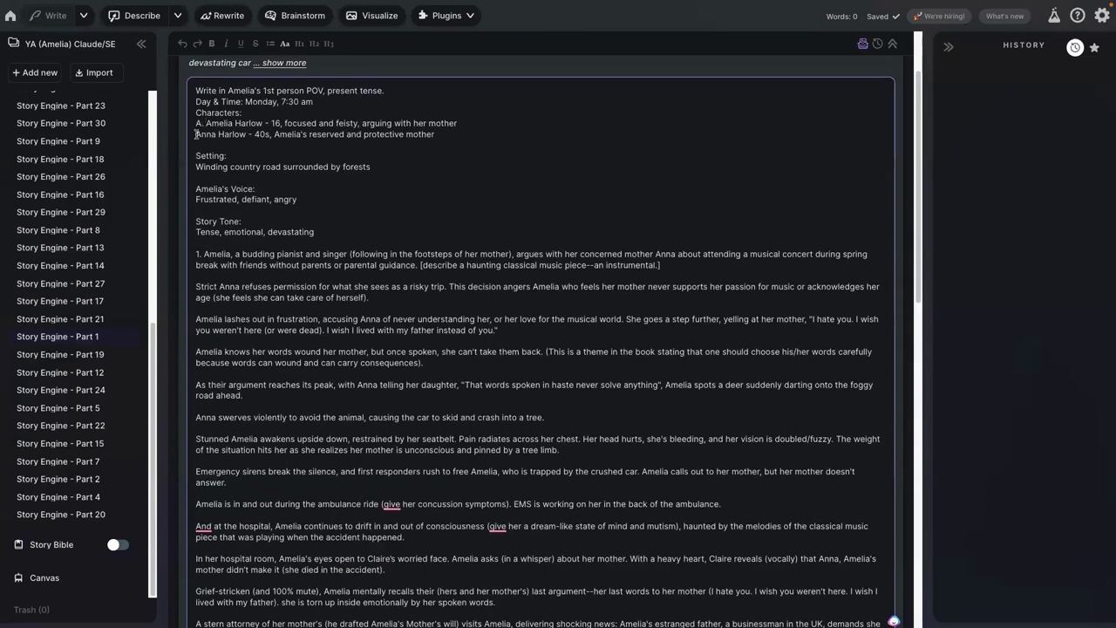
{"action": "key", "text": "ctrl+z"}
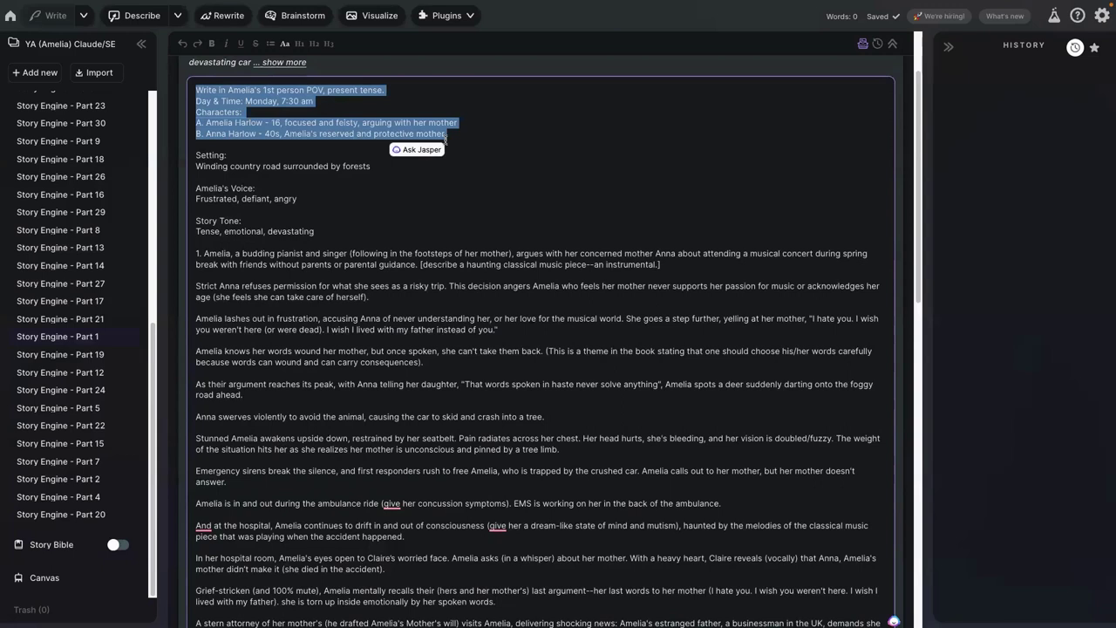
Examine the "1." marker below Story Tone and the unnumbered story paragraphs that follow it in the prompt
{"action": "left_click", "coordinate": [198, 254]}
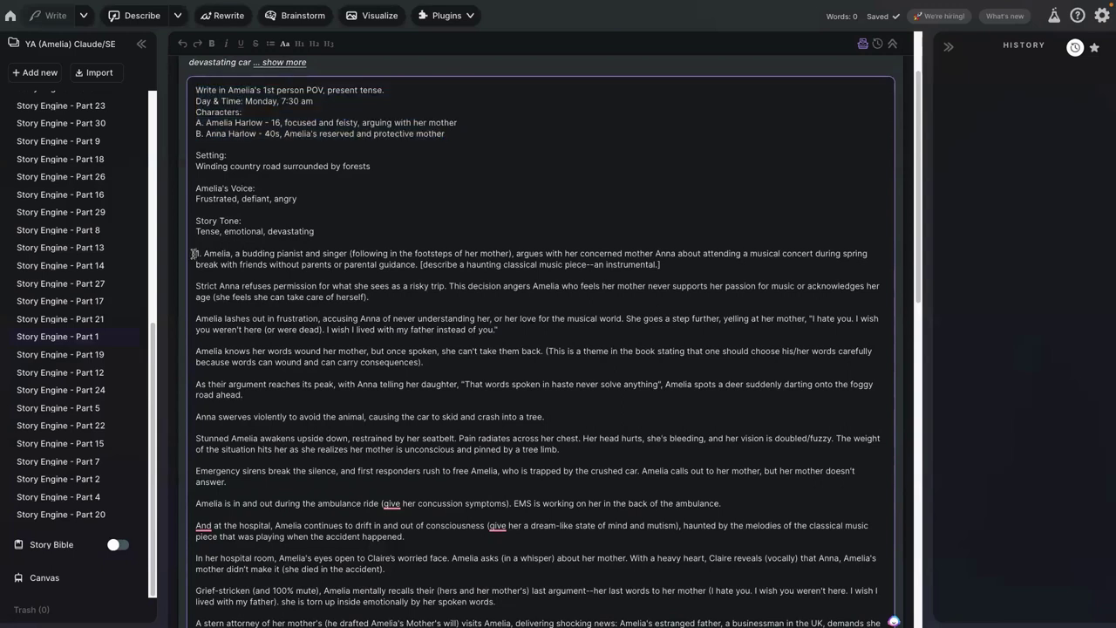
{"action": "double_click", "coordinate": [198, 254]}
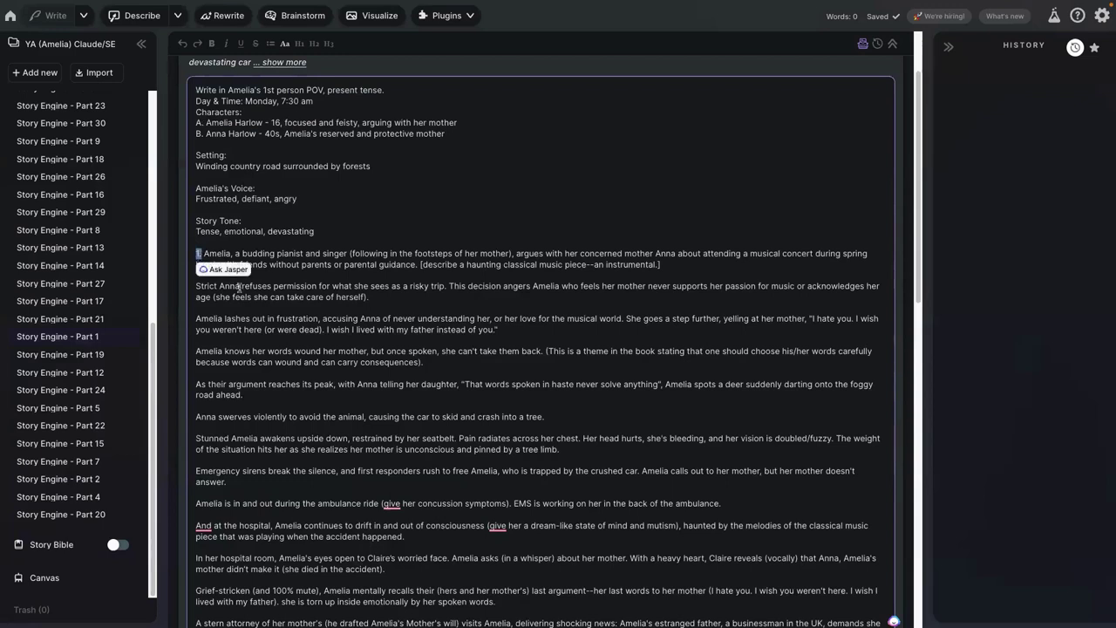
{"action": "left_click_drag", "start_coordinate": [195, 286], "coordinate": [283, 451]}
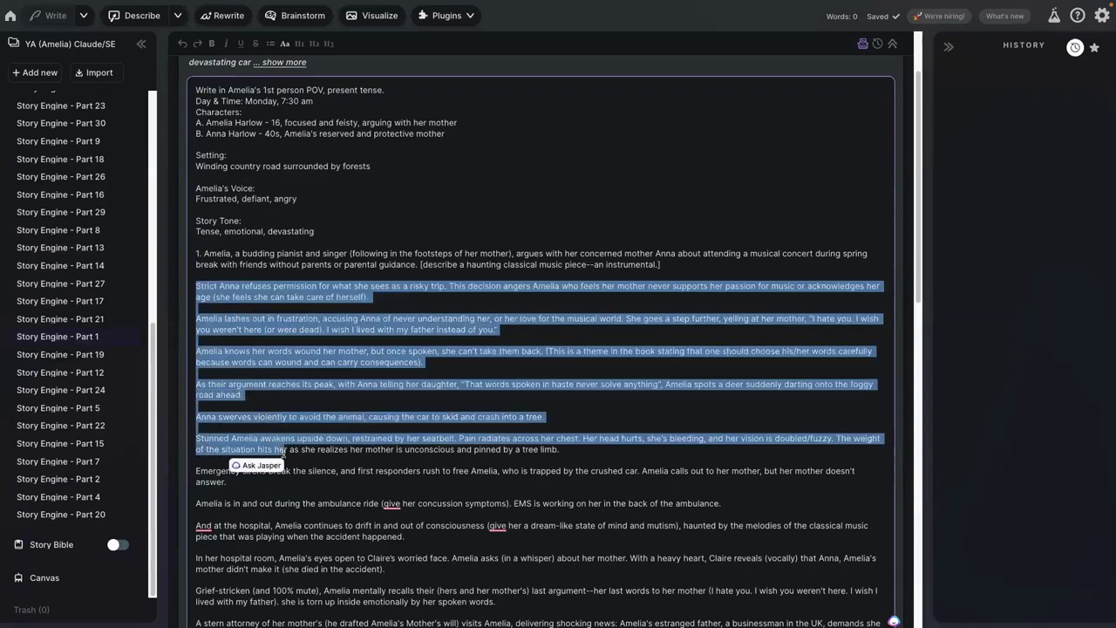
{"action": "left_click", "coordinate": [387, 390]}
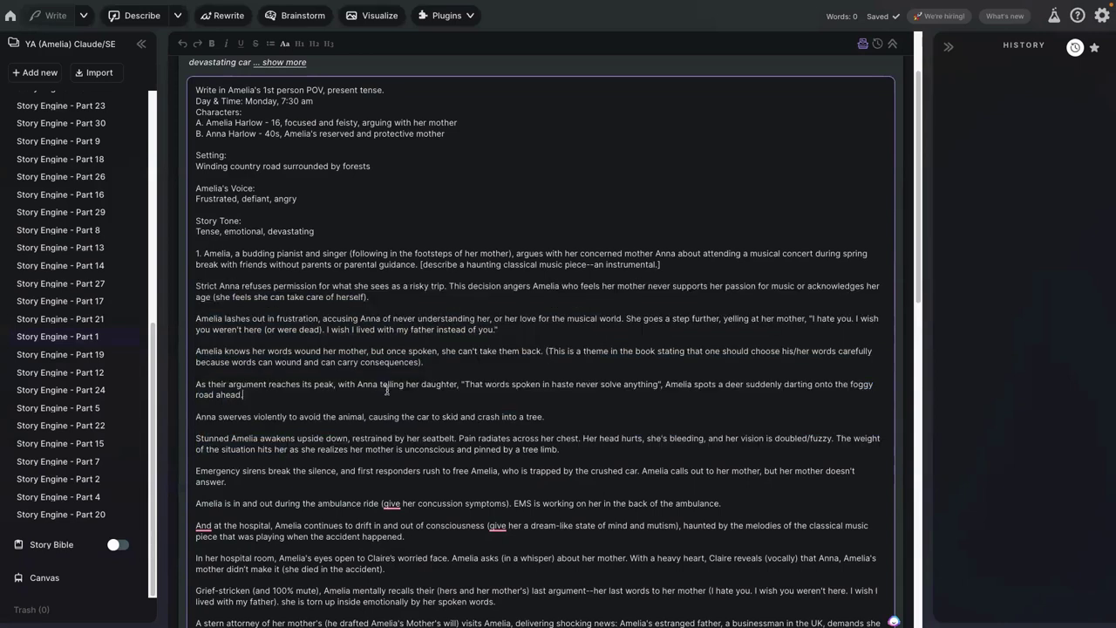
{"action": "left_click_drag", "start_coordinate": [203, 253], "coordinate": [188, 252]}
Examine the updated beats check, comparing the Header section's setup lines with the numbered story paragraphs under Beats
{"action": "scroll", "coordinate": [273, 306], "scroll_direction": "down", "scroll_amount": 6}
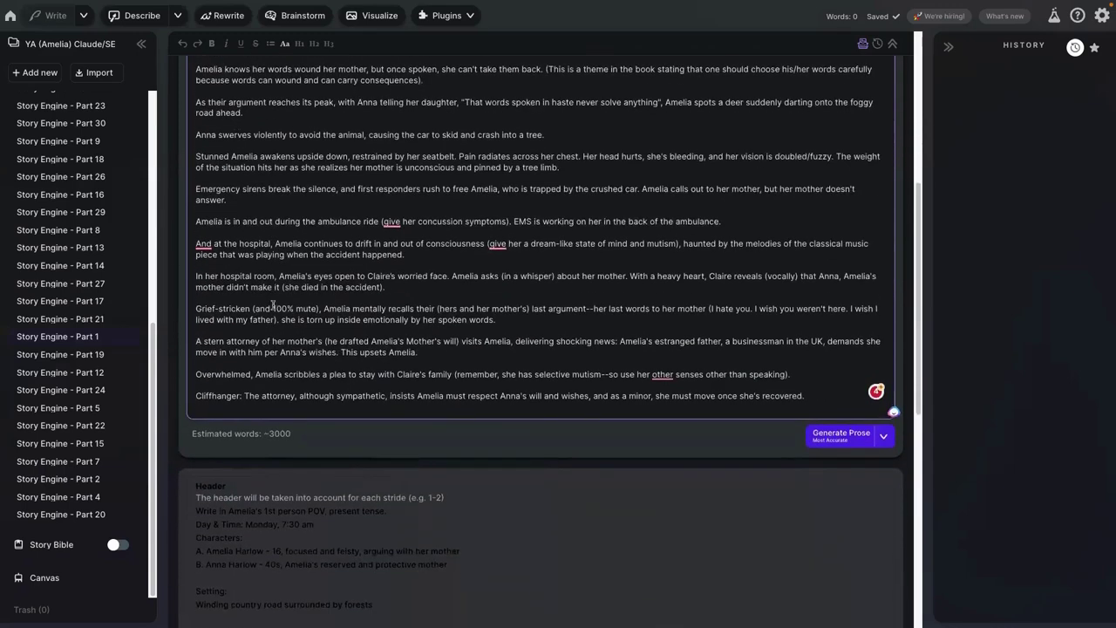
{"action": "scroll", "coordinate": [275, 303], "scroll_direction": "down", "scroll_amount": 1}
{"action": "left_click_drag", "start_coordinate": [194, 202], "coordinate": [346, 404]}
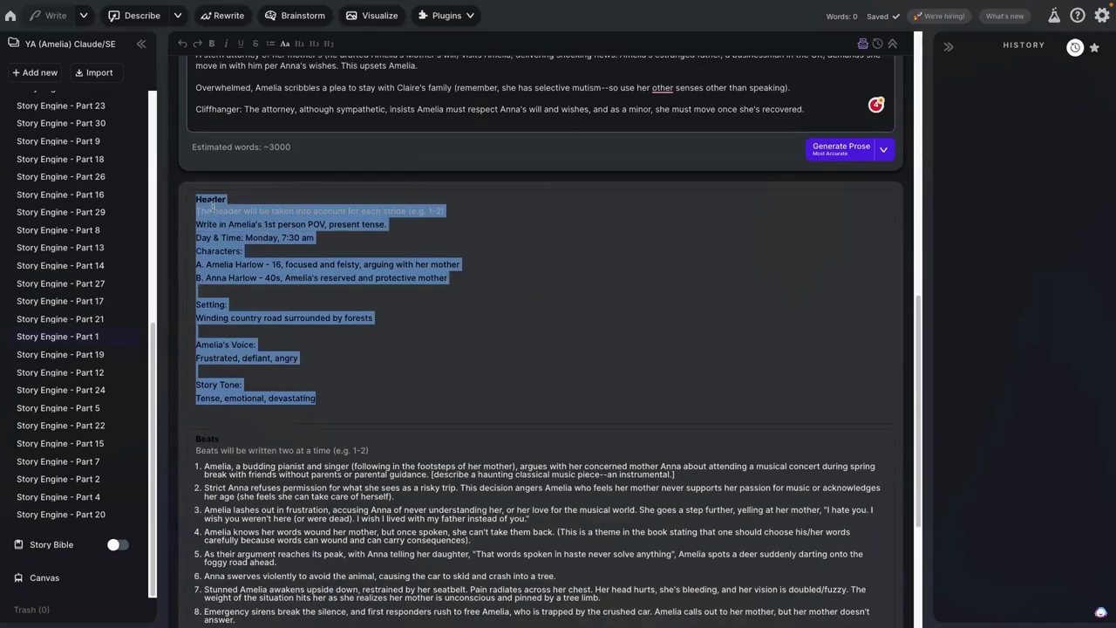
{"action": "scroll", "coordinate": [212, 206], "scroll_direction": "down", "scroll_amount": 4}
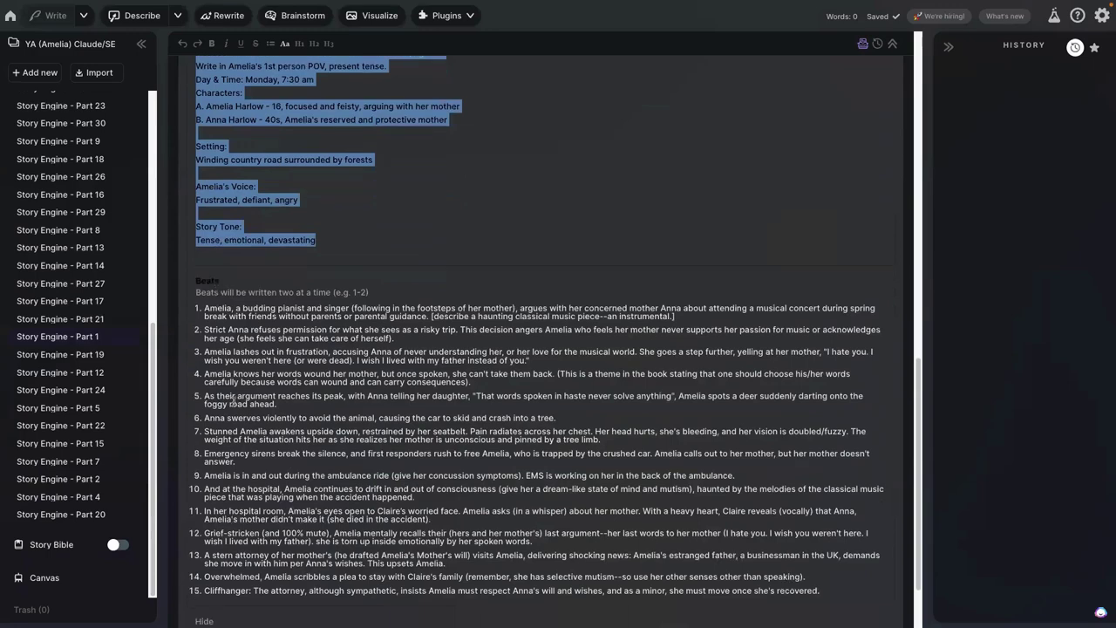
{"action": "scroll", "coordinate": [234, 401], "scroll_direction": "down", "scroll_amount": 2}
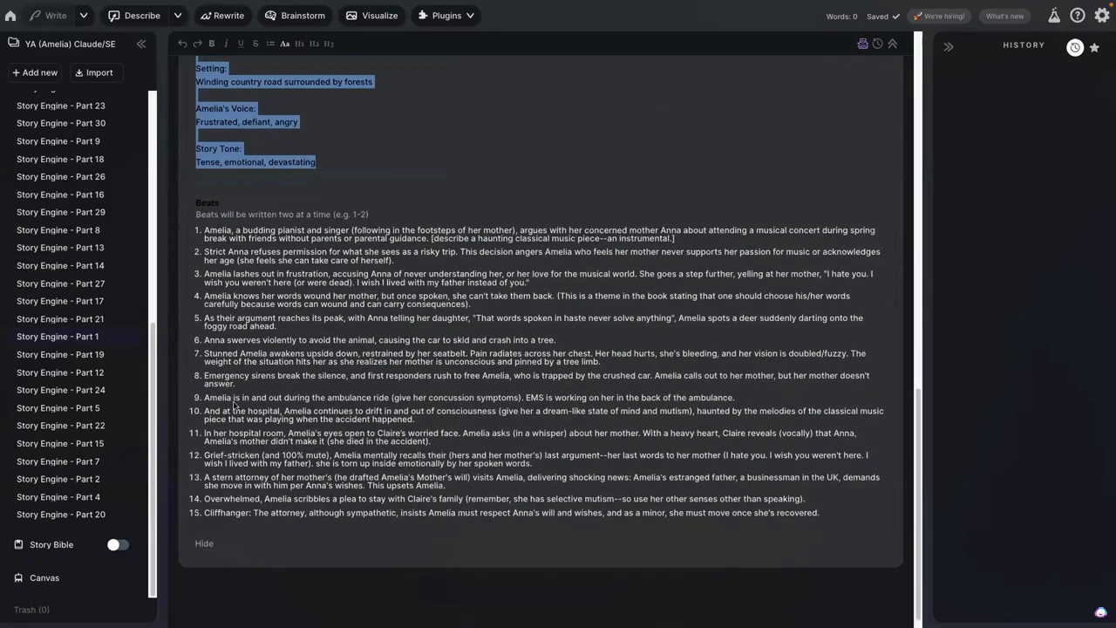
{"action": "scroll", "coordinate": [234, 404], "scroll_direction": "up", "scroll_amount": 1}
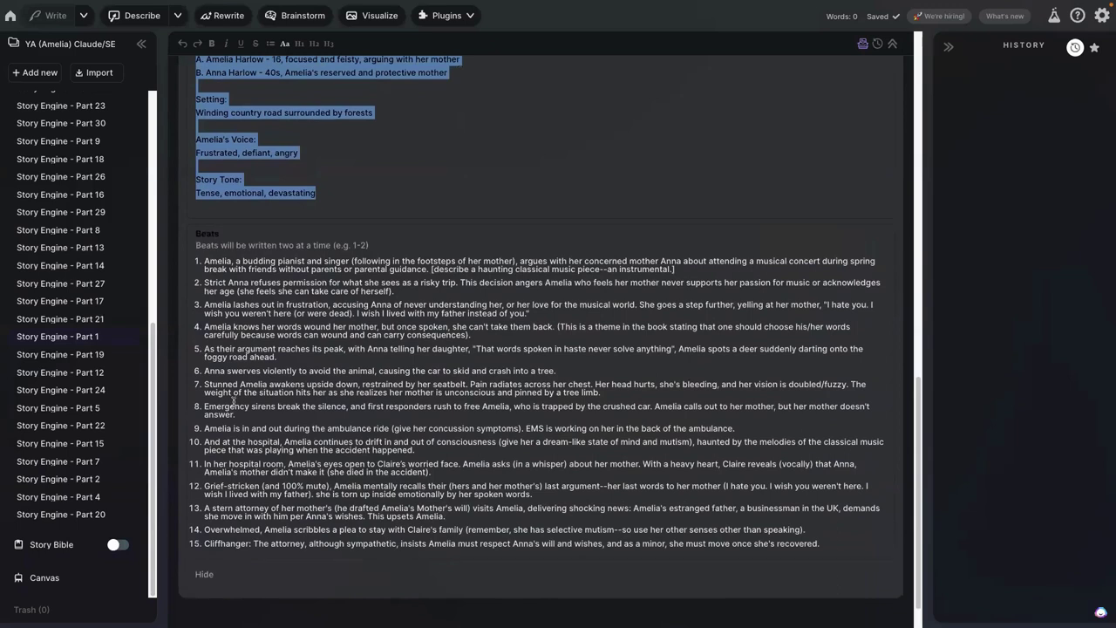